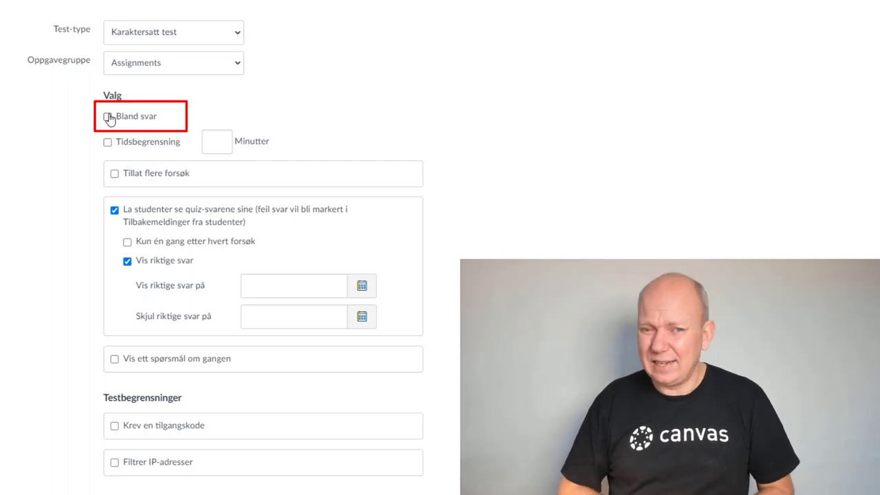
# - Turn on answer shuffling (Bland svar) for the quiz
pyautogui.click(107, 121)
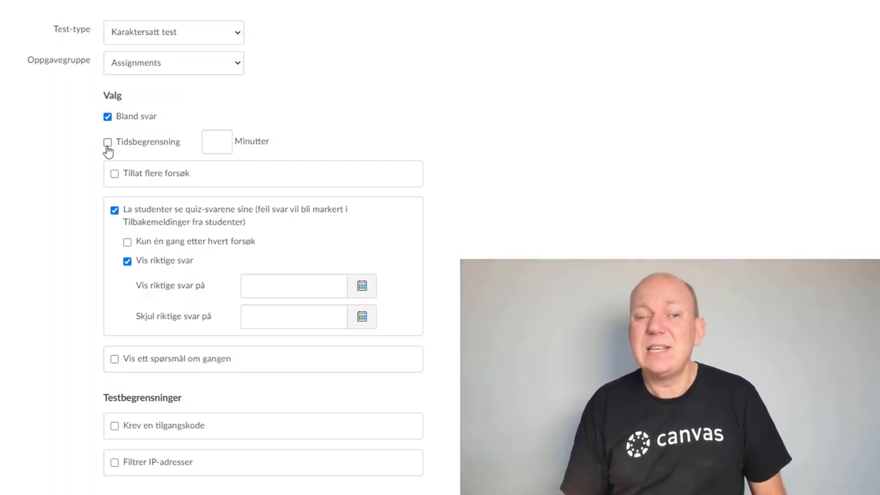
pyautogui.click(107, 143)
pyautogui.write('20')
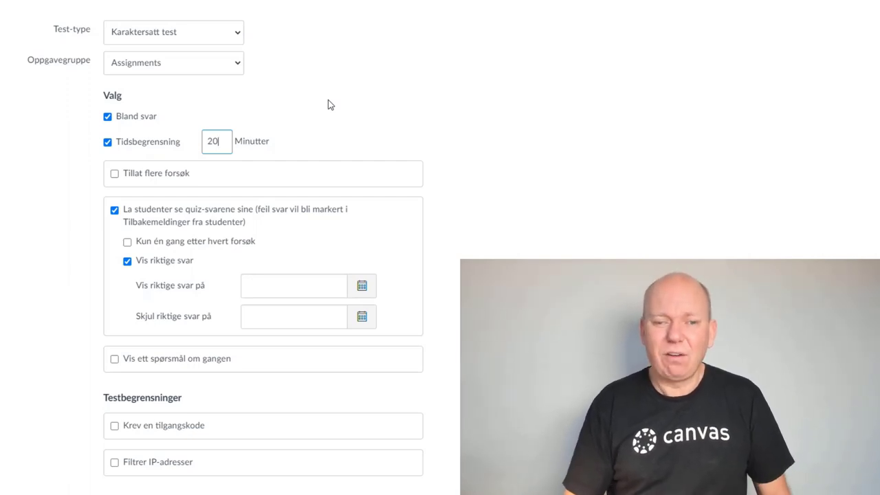
pyautogui.press('BackSpace')
pyautogui.press('BackSpace')
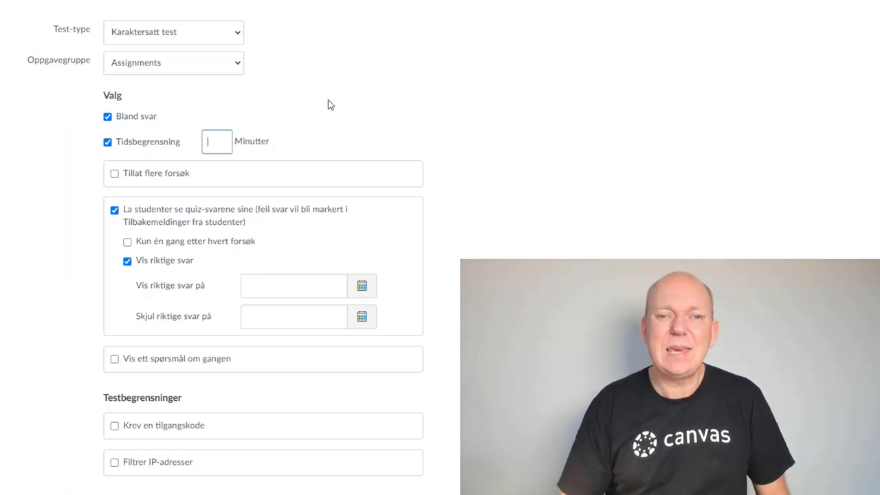
pyautogui.click(108, 144)
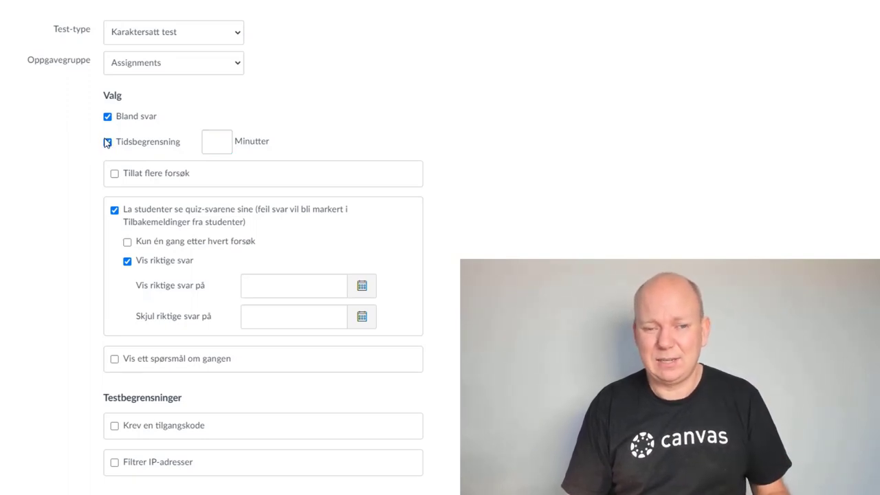
# - Configure the quiz as Test uten vurdering, with Tillat flere forsøk enabled and Vis riktige svar disabled
pyautogui.click(217, 39)
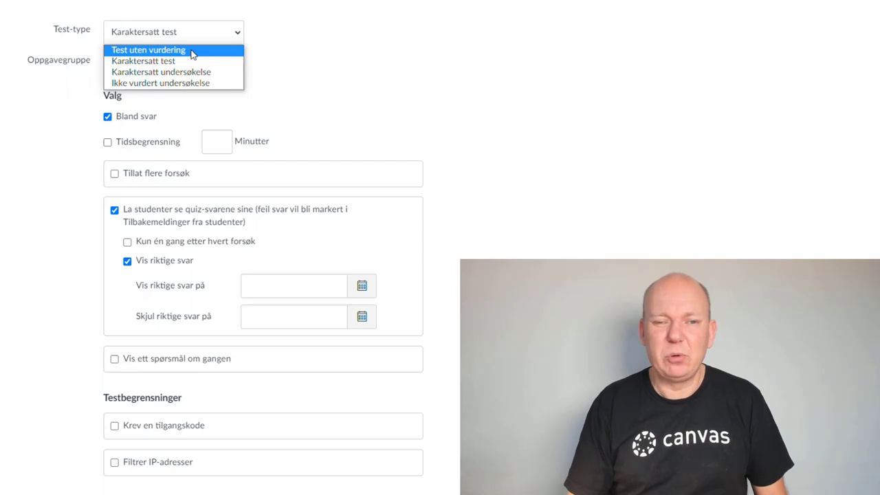
pyautogui.click(198, 50)
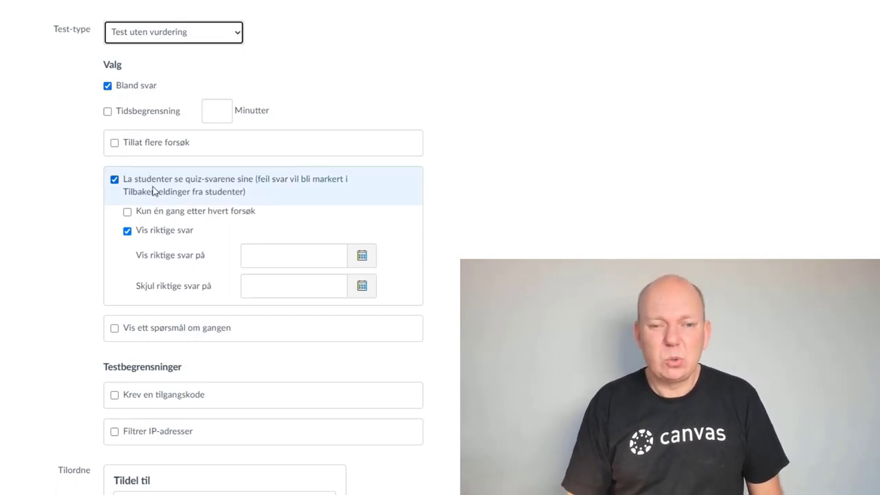
pyautogui.click(114, 144)
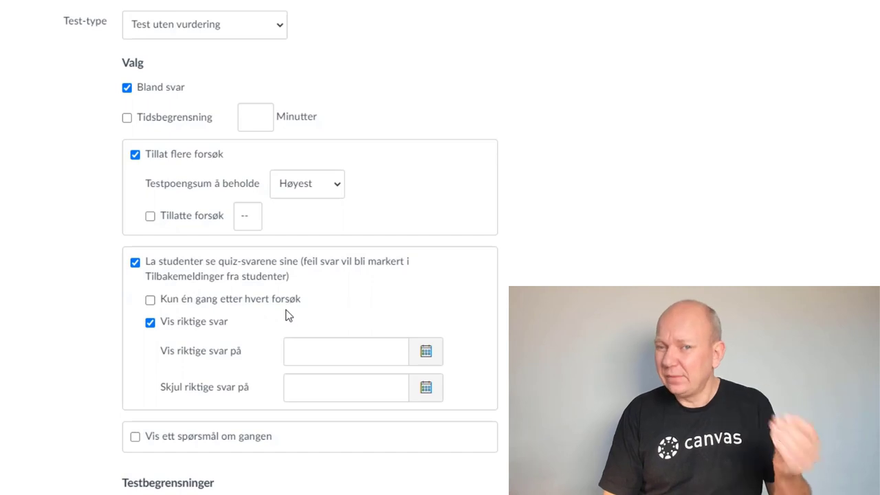
pyautogui.click(151, 323)
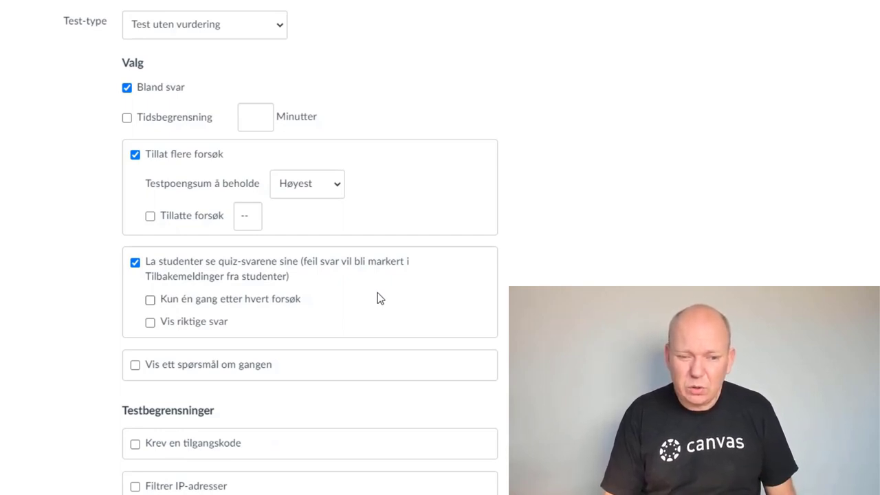
# - Set the quiz's due date (Forfall) to 1 May 2021 and save the quiz without publishing it
pyautogui.scroll(-1, 380, 300)
pyautogui.scroll(-4, 380, 299)
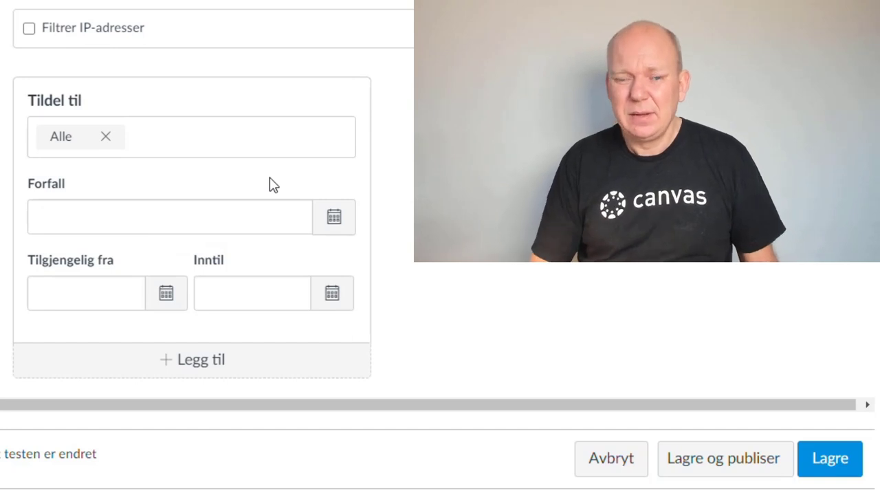
pyautogui.click(340, 230)
pyautogui.click(237, 253)
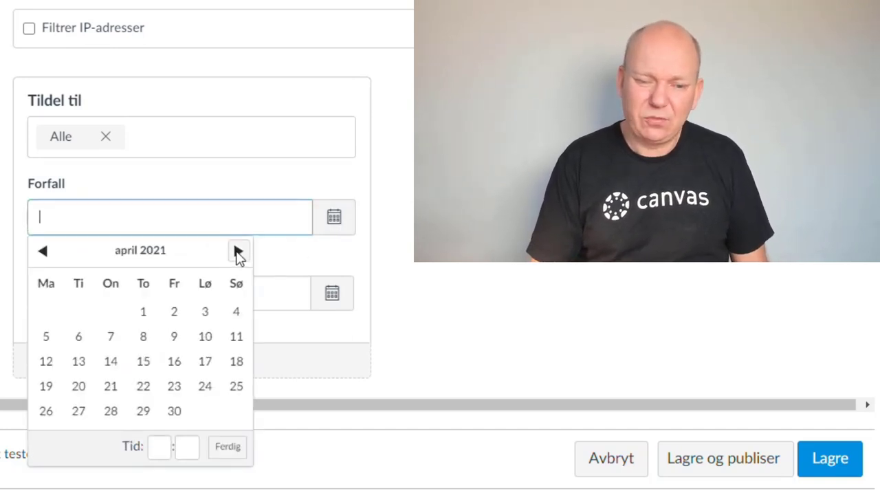
pyautogui.click(238, 252)
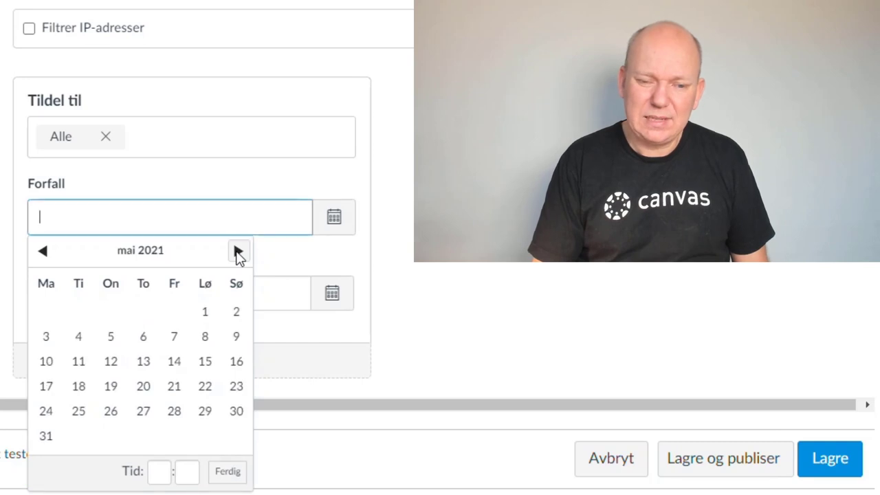
pyautogui.click(205, 312)
pyautogui.click(315, 230)
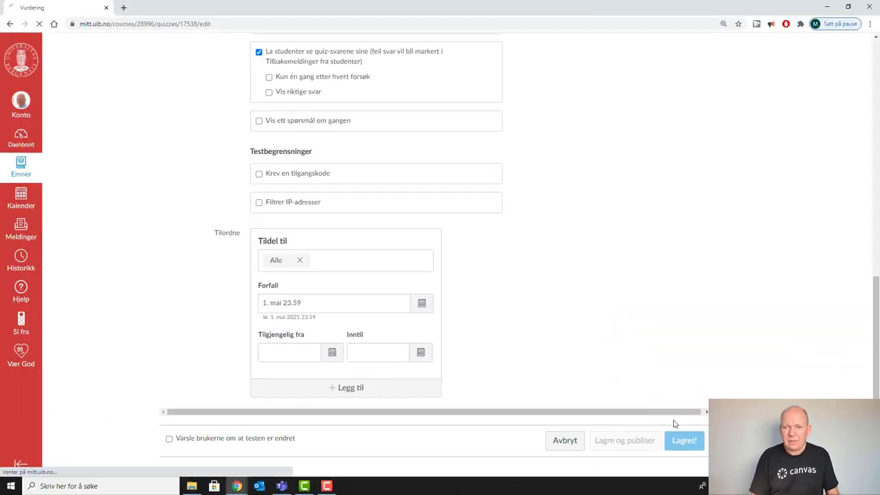
pyautogui.click(642, 435)
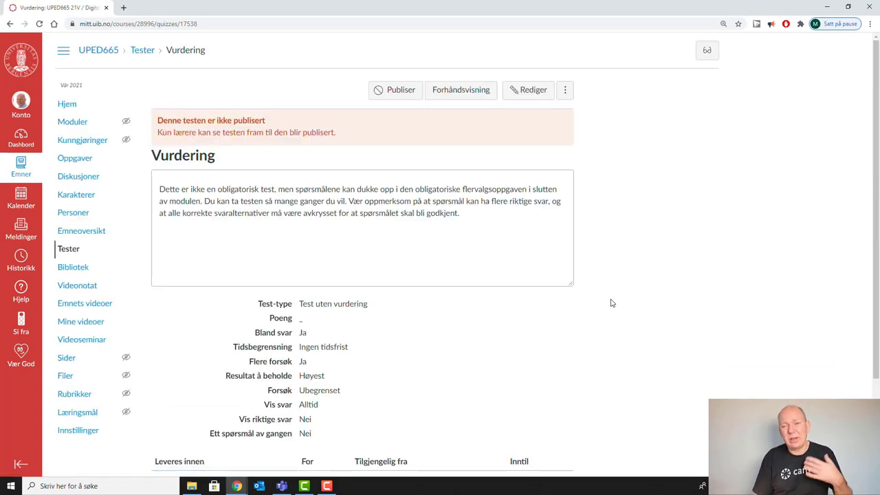
# - Reopen the quiz for editing and add a new question of the type Flere svar
pyautogui.click(532, 97)
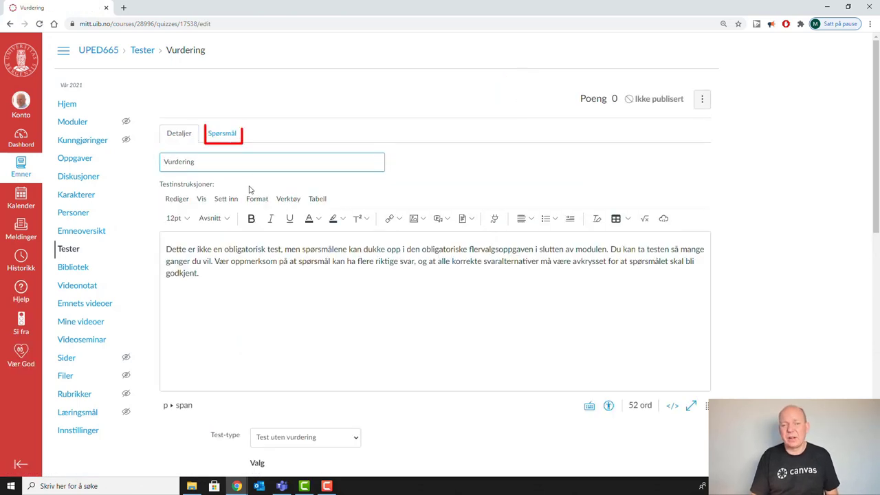
pyautogui.click(225, 134)
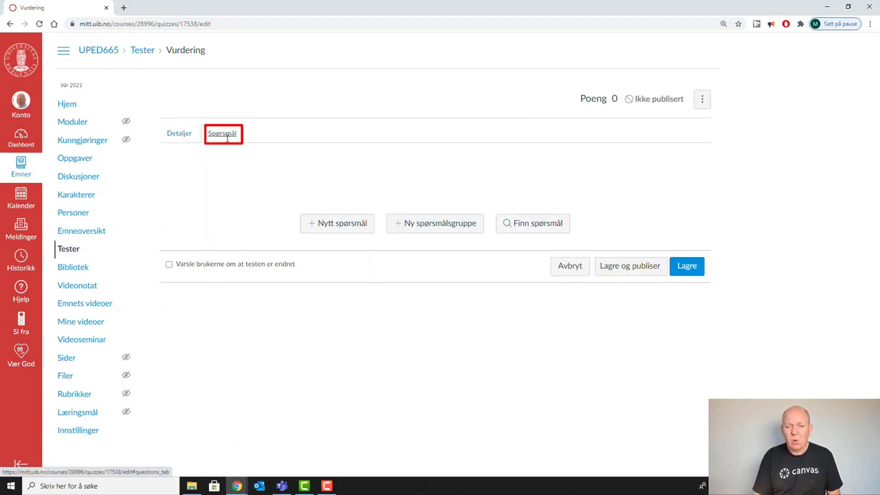
pyautogui.click(361, 228)
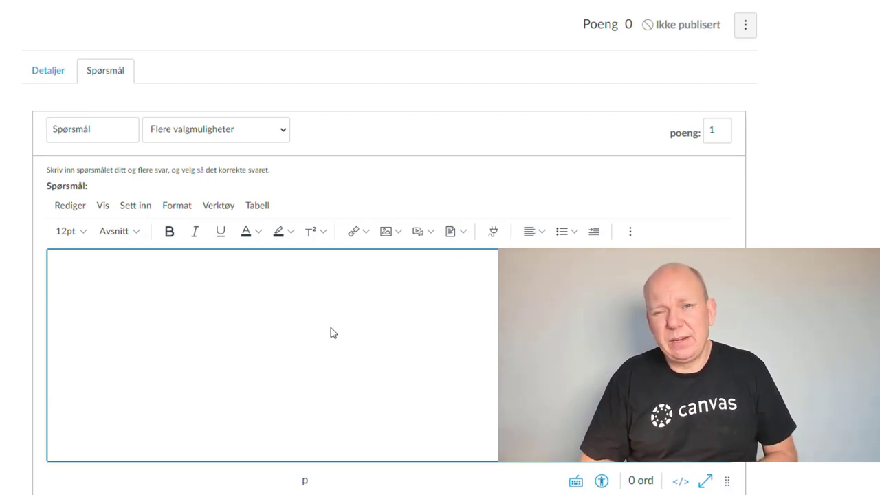
pyautogui.hotkey('ctrl', 'v')
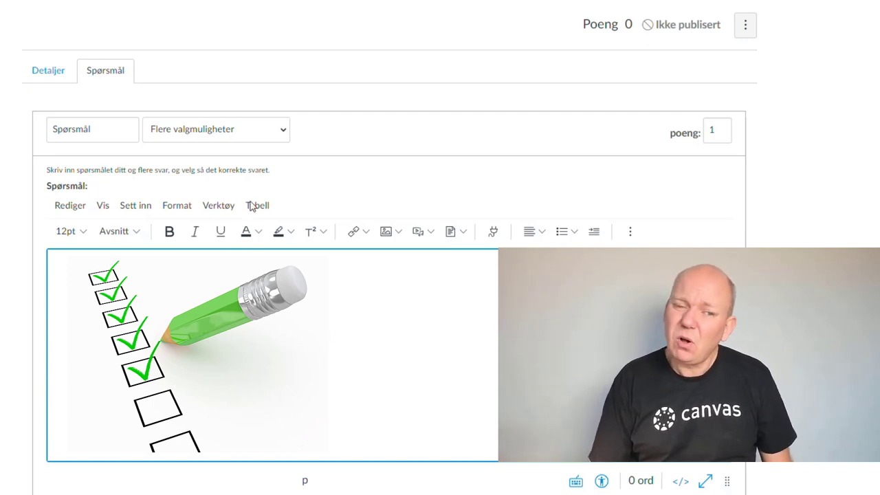
pyautogui.click(227, 132)
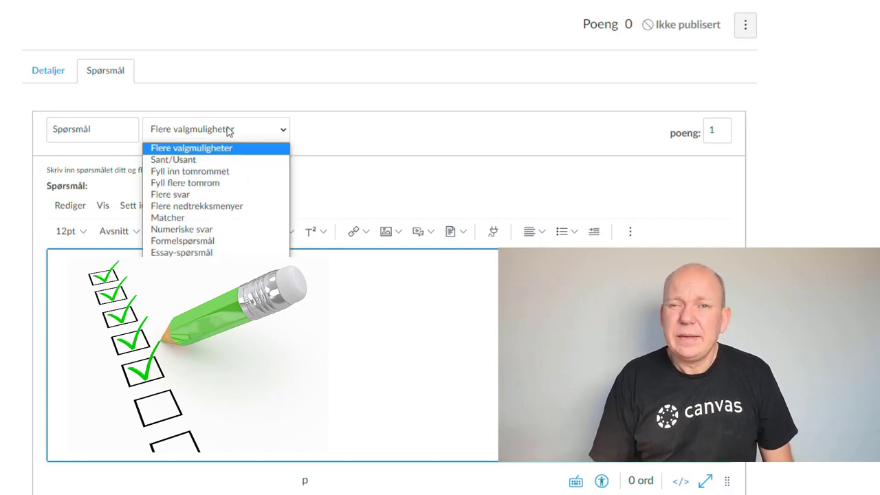
pyautogui.click(234, 196)
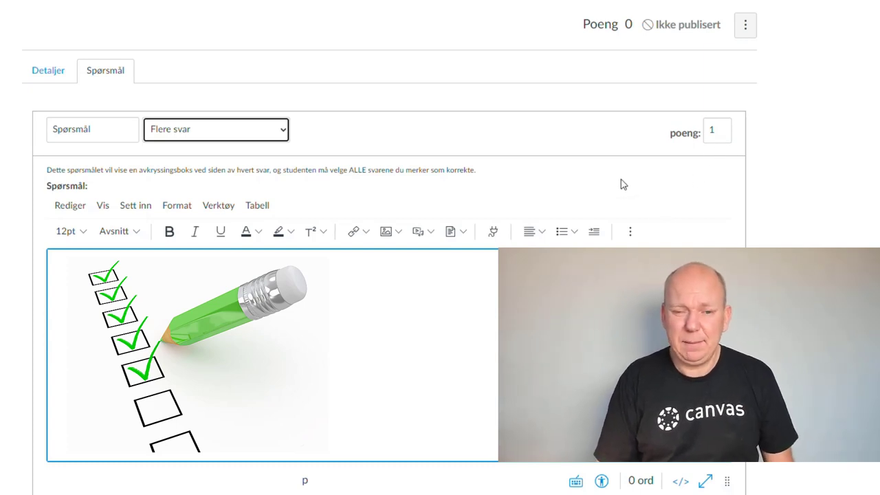
# - Enter the question text "Vurdering handler om å redusere gapet mellom hvor studenter er og hvor studenter skal. Hvilke av disse er strategier for å minske gapet?"
pyautogui.click(424, 294)
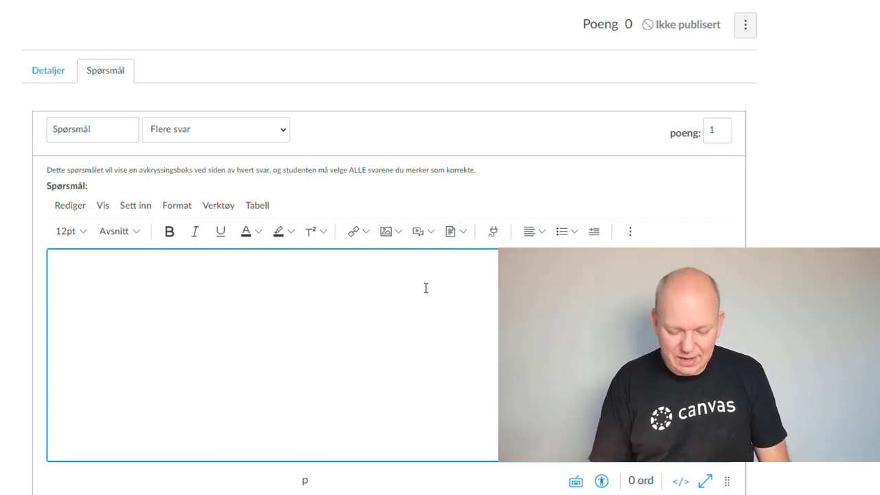
pyautogui.hotkey('ctrl', 'v')
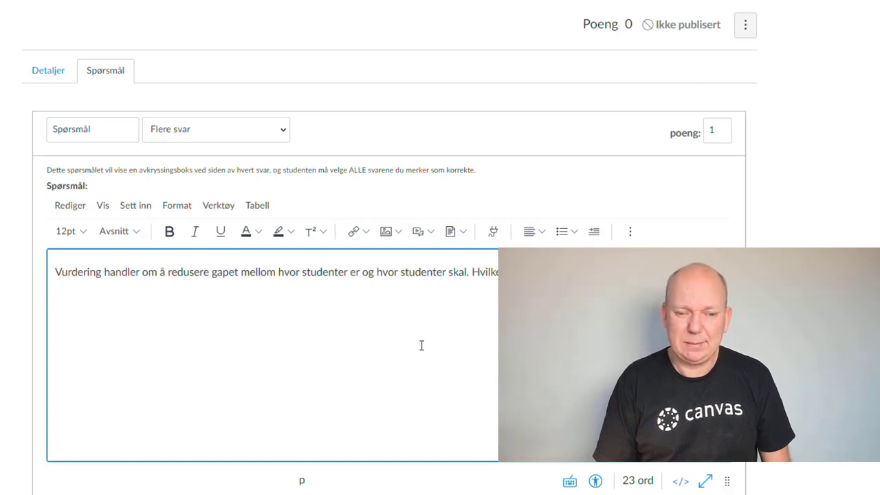
# - Fill in the first, correct answer of the question as "Lære seg gode læringsstrategier"
pyautogui.scroll(-7, 424, 357)
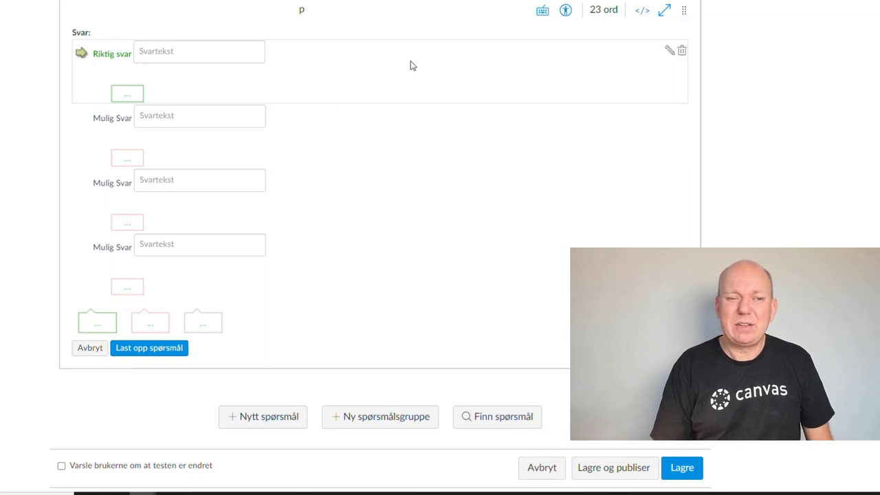
pyautogui.click(222, 54)
pyautogui.click(230, 57)
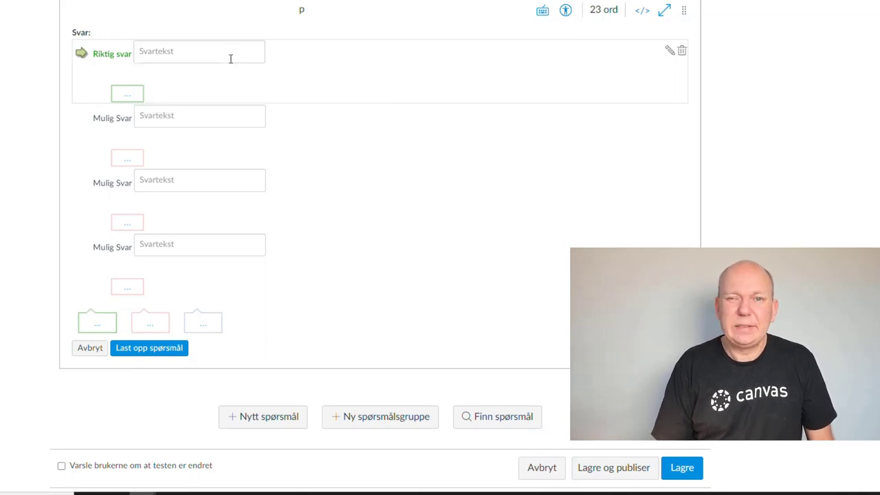
pyautogui.click(231, 58)
pyautogui.write('Lære seg gode læringsstrategier')
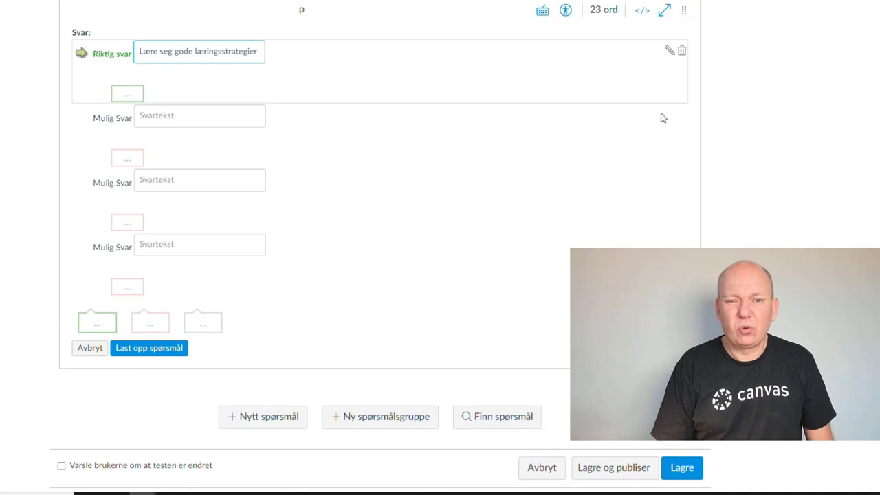
# - Give the first answer the comment "Det stemmer, studenten må lære seg og implementere gode læringsstrategier - og læreren må hjelpe studentene med å lære seg læringsstrategier"
pyautogui.click(131, 95)
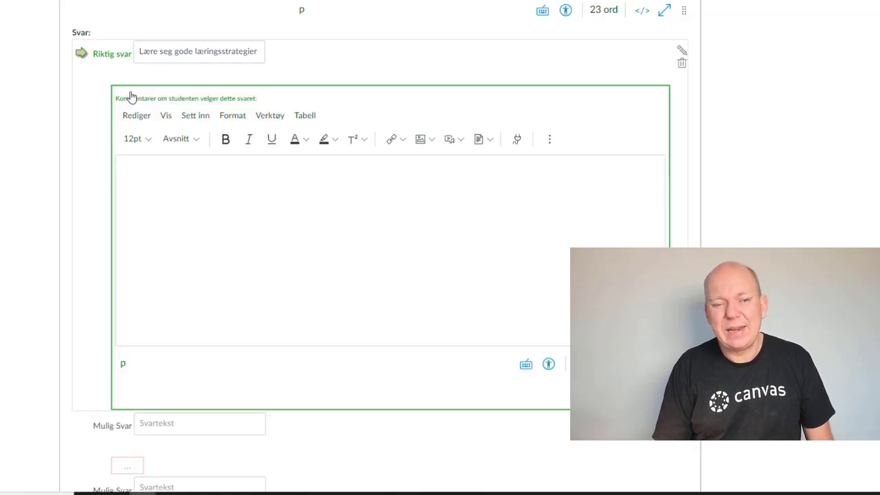
pyautogui.click(444, 187)
pyautogui.write('Det stemmer, studenten må lære seg og implementere gode læringsstrategier - og læreren må hjelpe studentene med å lære seg læringsstrategier')
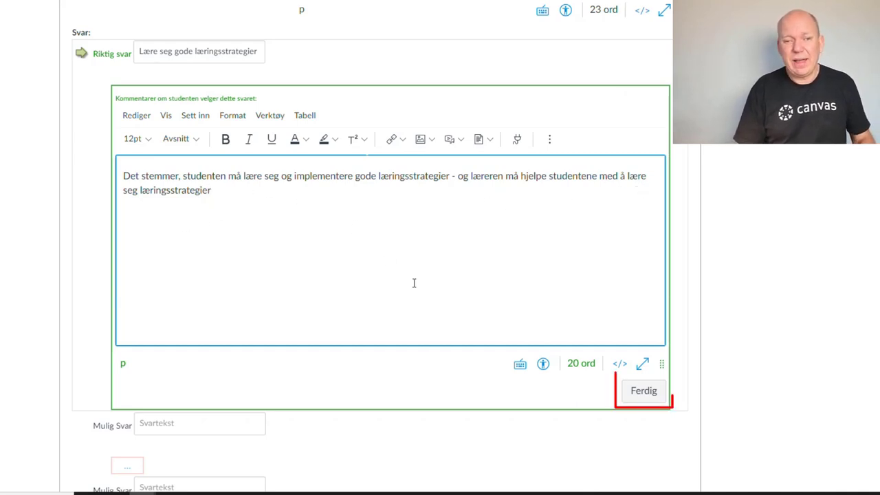
pyautogui.click(644, 392)
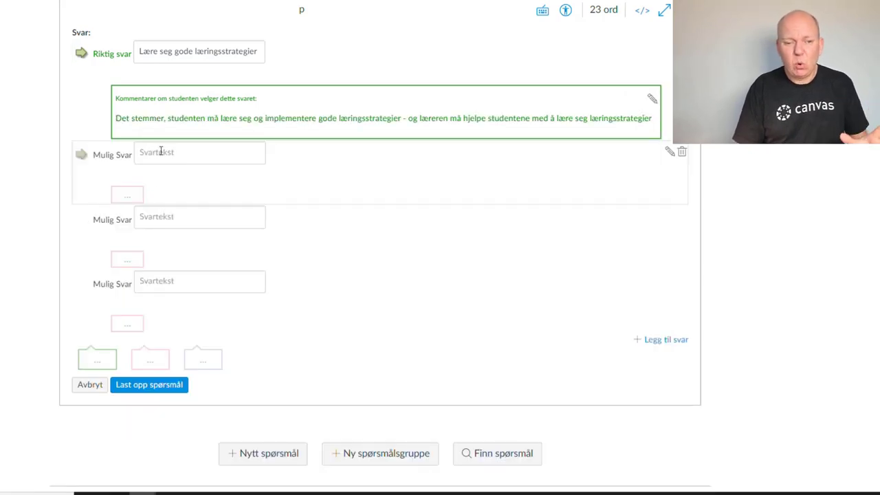
# - Mark the answers "Senke forventningene til hva som skal oppnås" and "Gi gode formative tilbakemeldinger" as correct too, and save the question
pyautogui.click(187, 156)
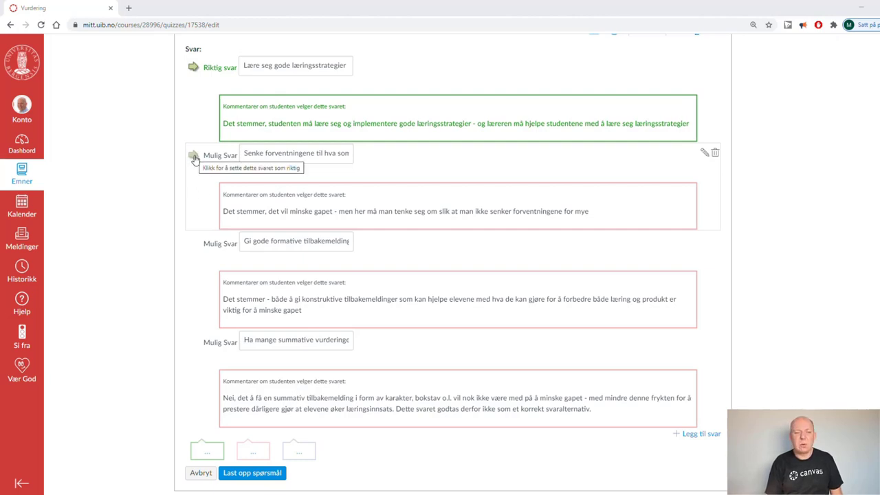
pyautogui.click(194, 158)
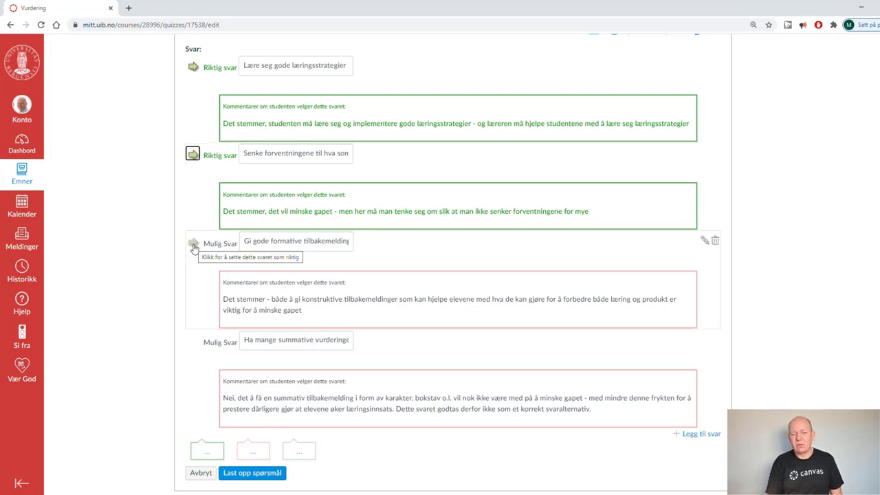
pyautogui.click(194, 246)
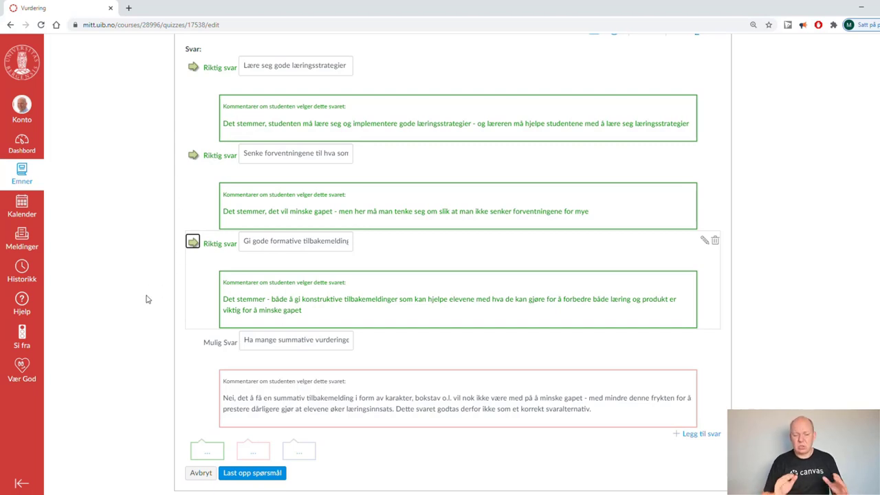
pyautogui.scroll(-2, 781, 314)
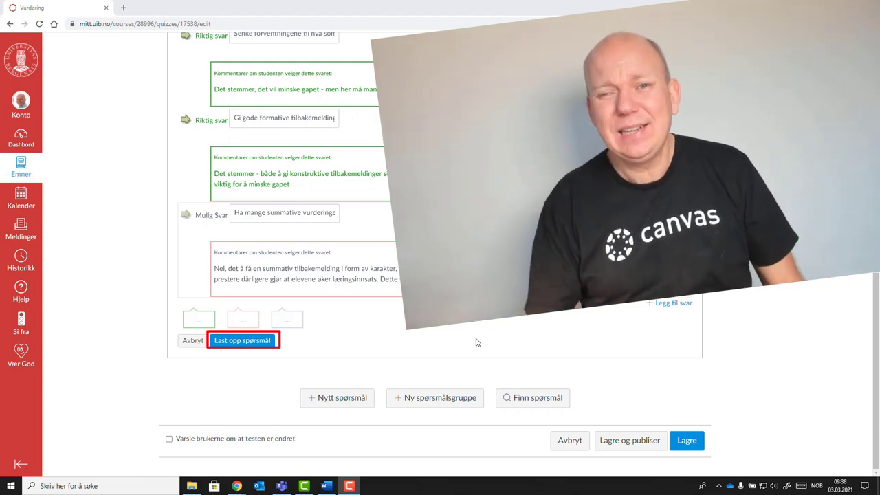
pyautogui.click(242, 341)
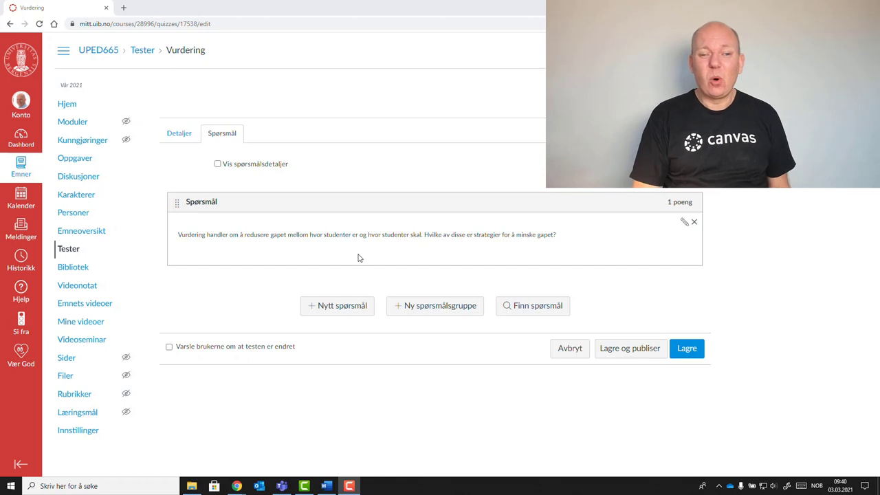
# - Show the question details to check the answers, and save the quiz without publishing it
pyautogui.click(217, 164)
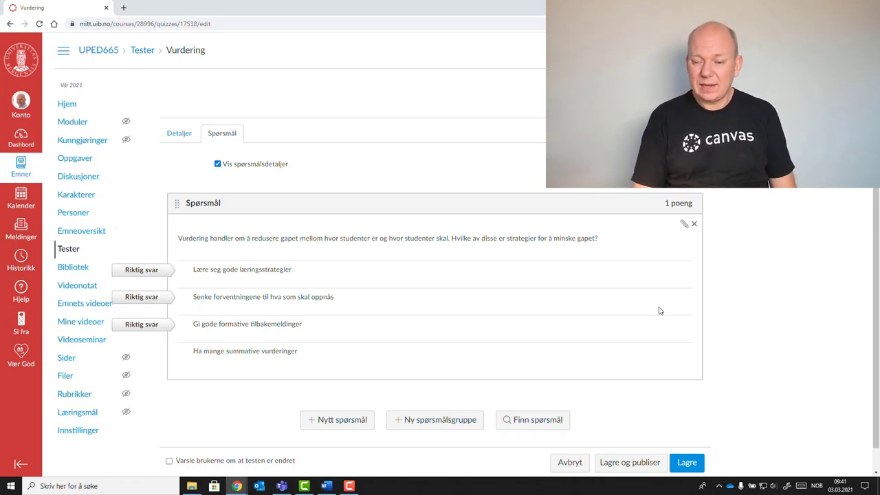
pyautogui.click(687, 462)
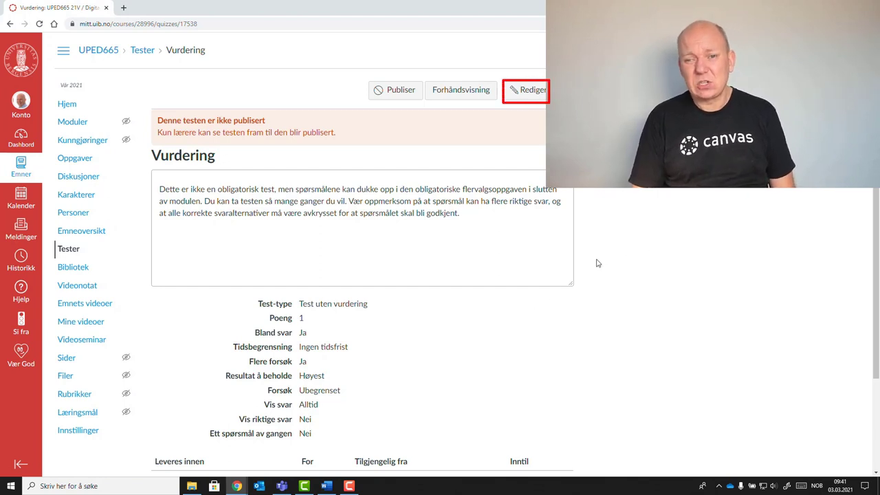
# - Reopen the Vurdering quiz for editing and start a new question group below its existing question
pyautogui.click(533, 90)
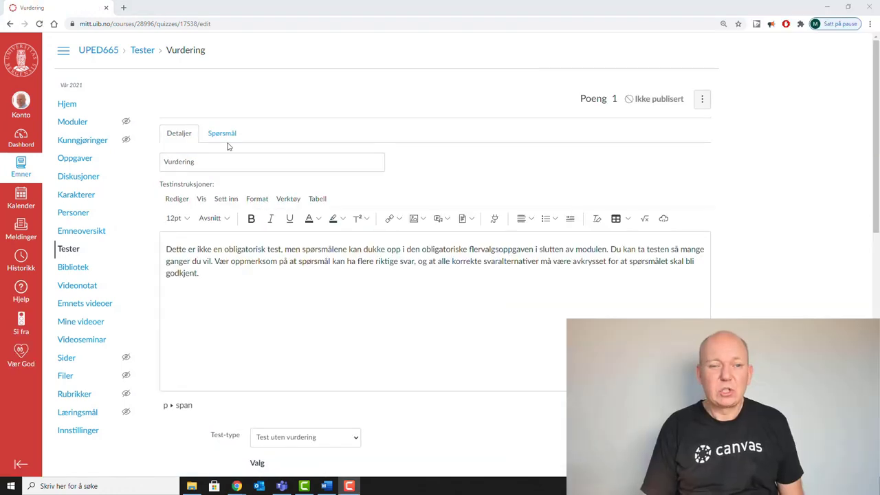
pyautogui.click(231, 139)
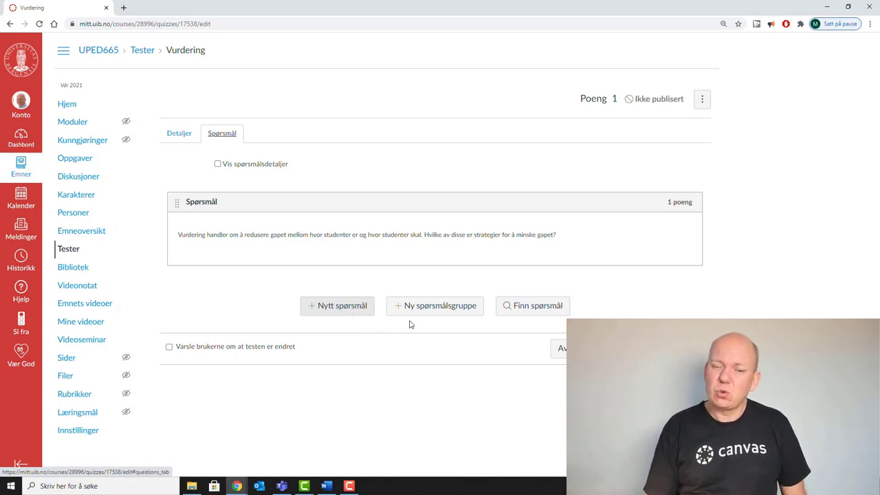
pyautogui.click(464, 313)
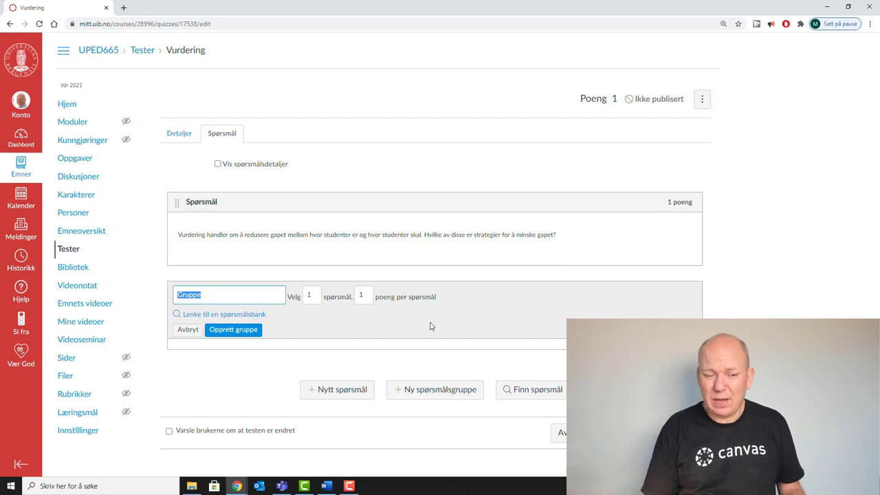
pyautogui.click(316, 296)
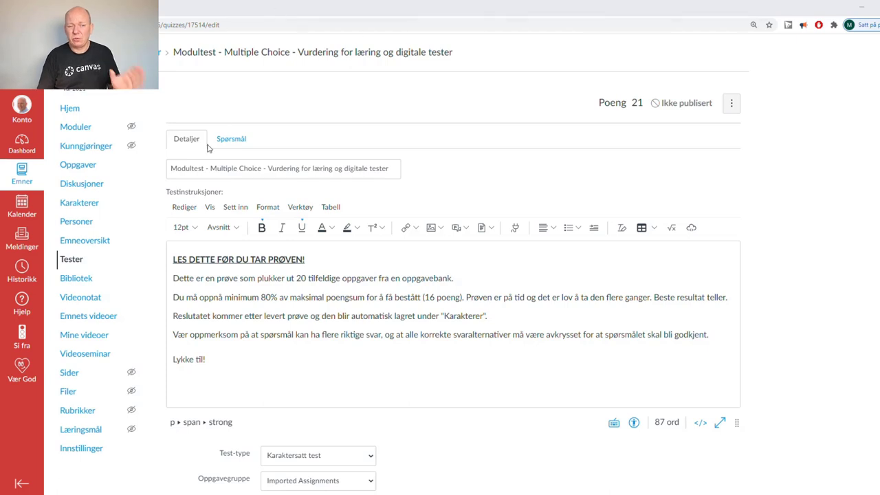
# - In the module test, move the ungrouped question "Når bør man, ifølge denne modulen, stille spørsmål i klassen?" into the group "Modul 6 - Vurdering for læring"
pyautogui.scroll(-5, 384, 174)
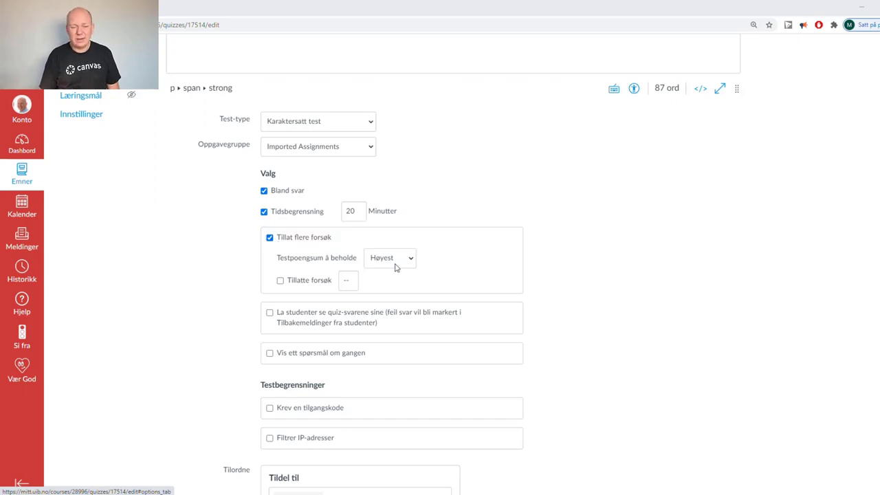
pyautogui.scroll(5, 416, 208)
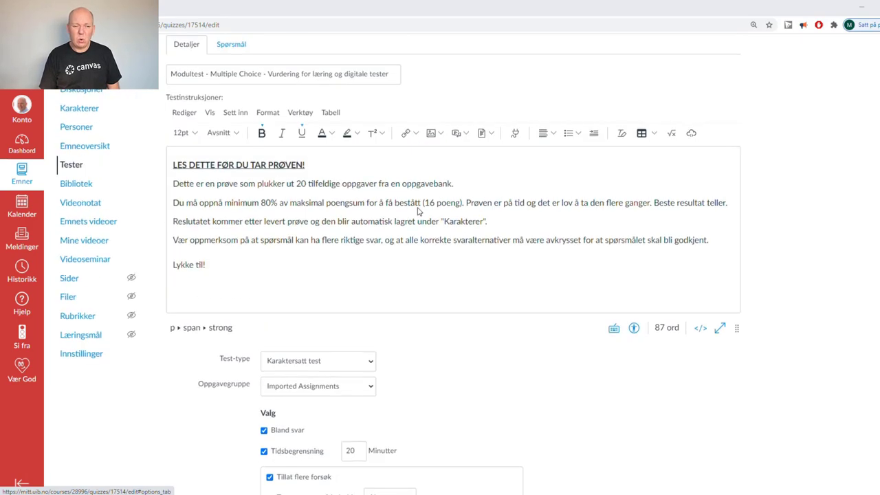
pyautogui.click(235, 142)
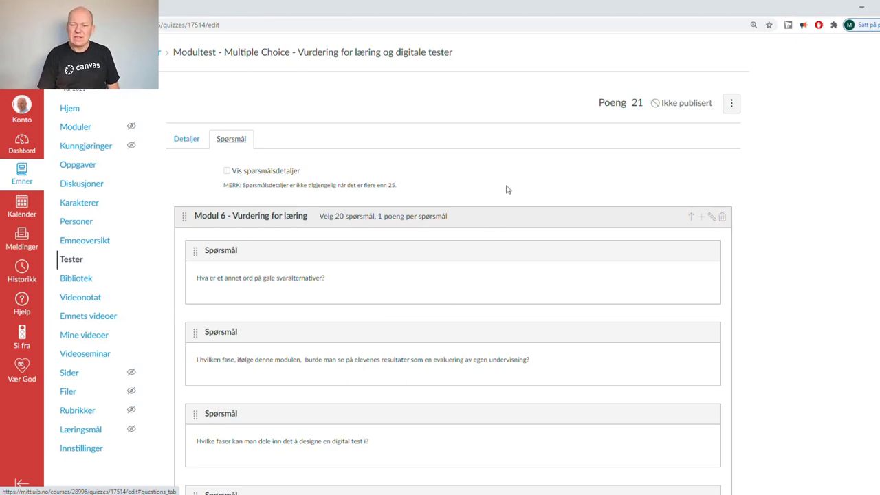
pyautogui.scroll(-15, 506, 189)
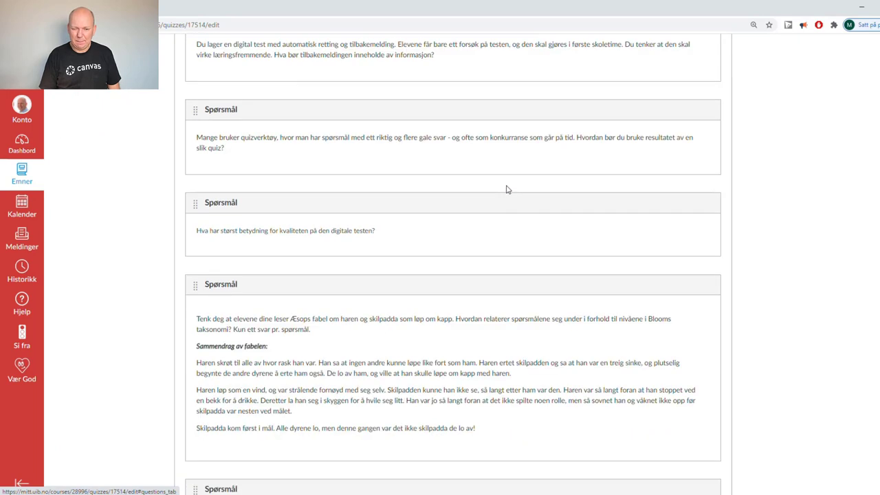
pyautogui.scroll(-15, 507, 190)
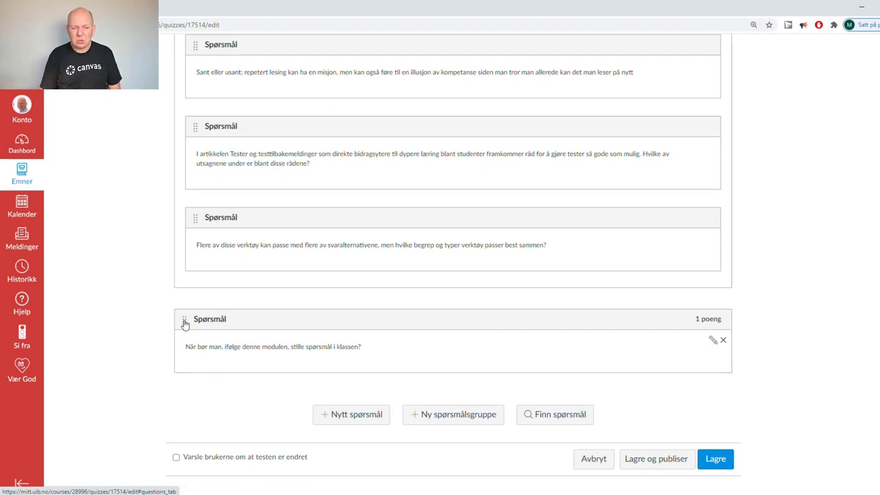
pyautogui.moveTo(184, 325); pyautogui.dragTo(187, 266)
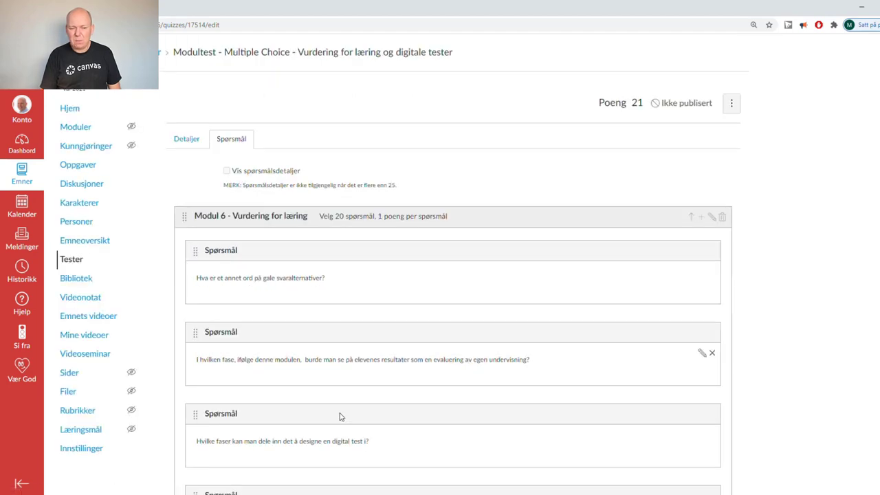
# - Take the question beginning "Flere av disse verktøy" out of the group and put it back above "Når bør man, ifølge denne modulen, stille spørsmål i klassen?"
pyautogui.scroll(-10, 337, 415)
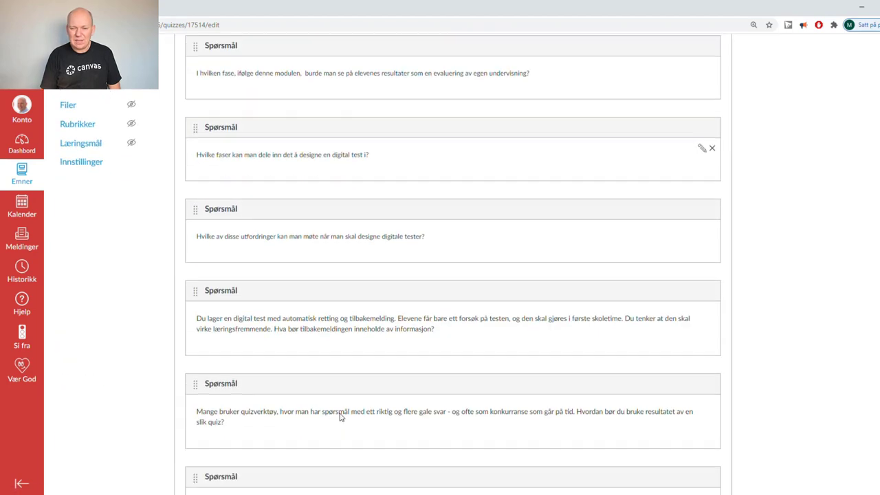
pyautogui.scroll(-5, 339, 417)
pyautogui.scroll(5, 339, 416)
pyautogui.scroll(-10, 339, 416)
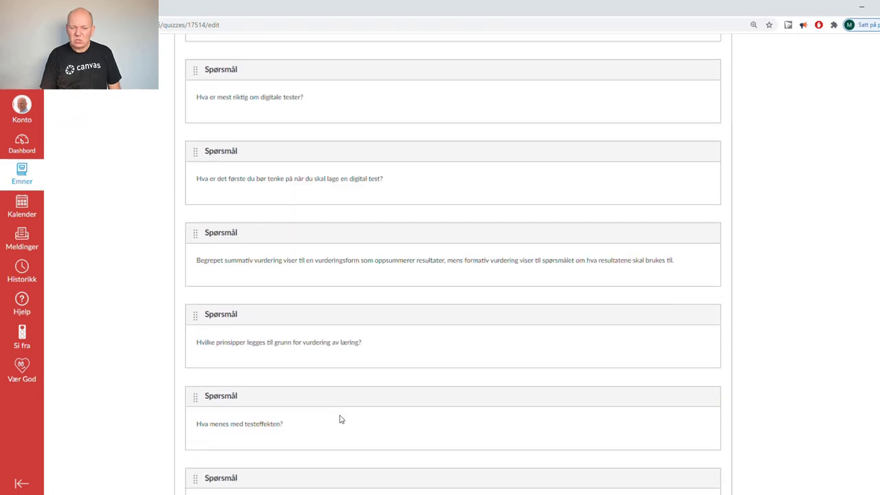
pyautogui.scroll(-15, 340, 419)
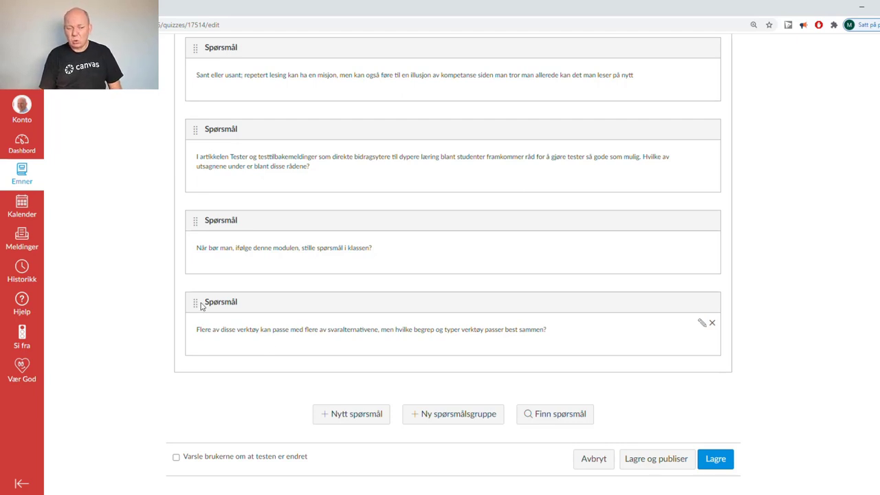
pyautogui.moveTo(195, 303); pyautogui.dragTo(205, 349)
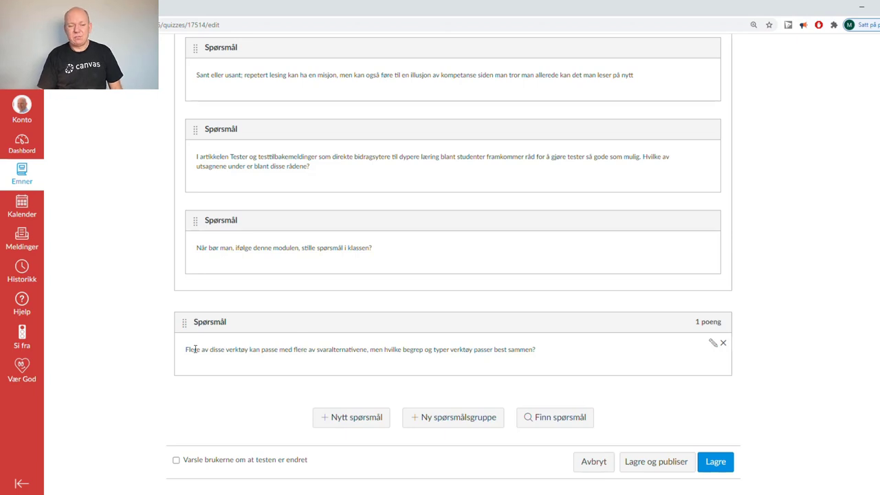
pyautogui.moveTo(184, 323); pyautogui.dragTo(192, 274)
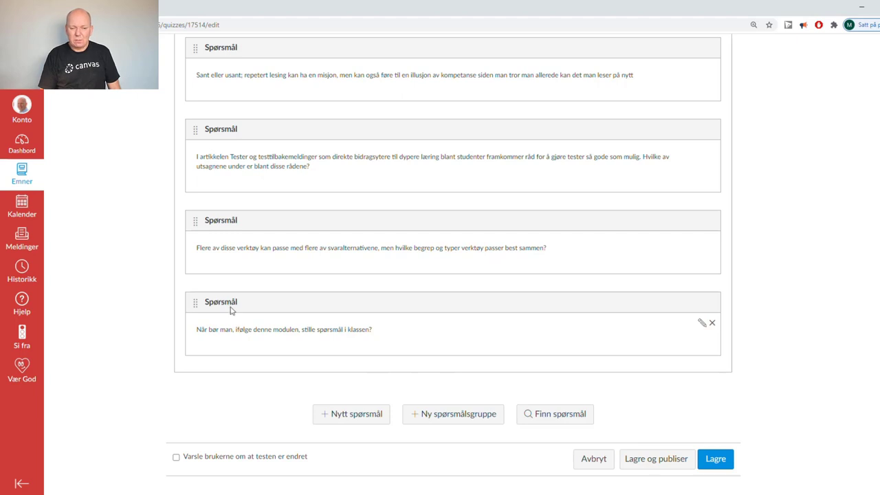
# - Open the group's last question for editing to examine its answer options, and close it without changes
pyautogui.click(702, 328)
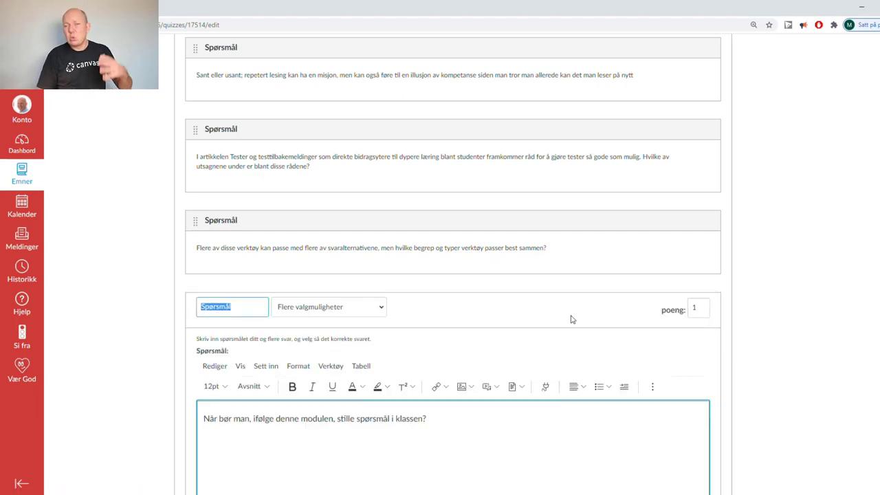
pyautogui.scroll(-1, 571, 319)
pyautogui.scroll(-5, 571, 318)
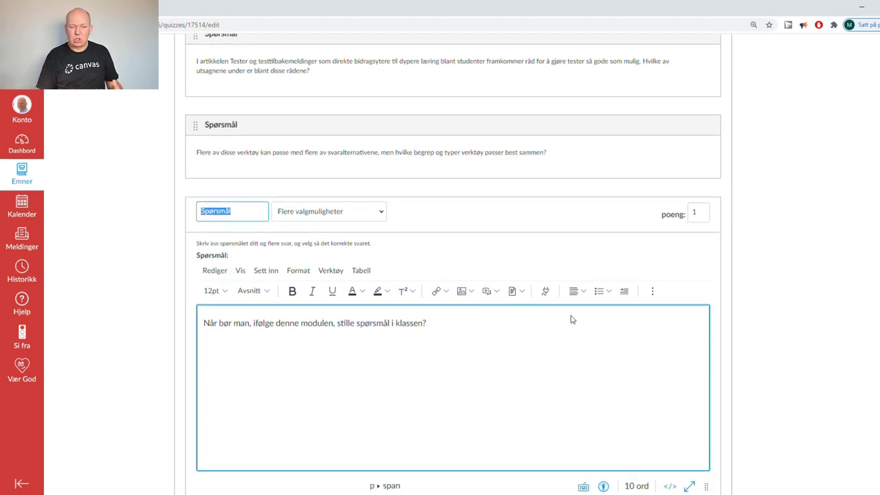
pyautogui.scroll(-3, 571, 318)
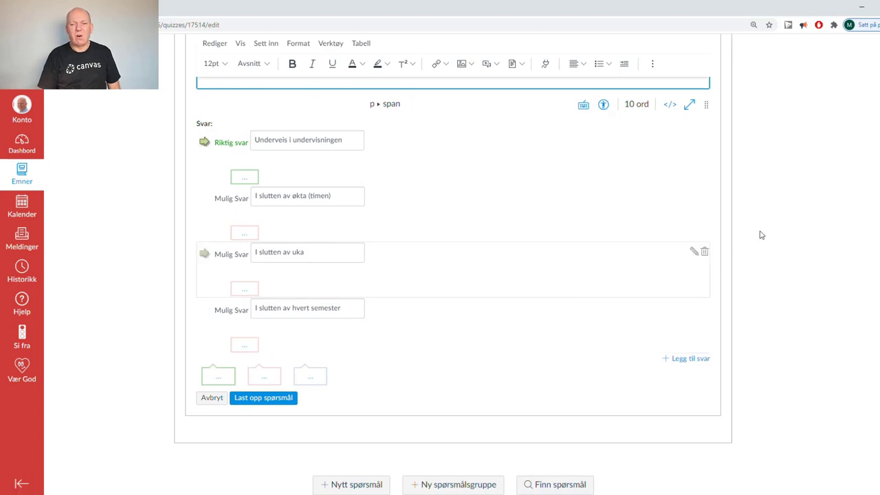
pyautogui.click(211, 399)
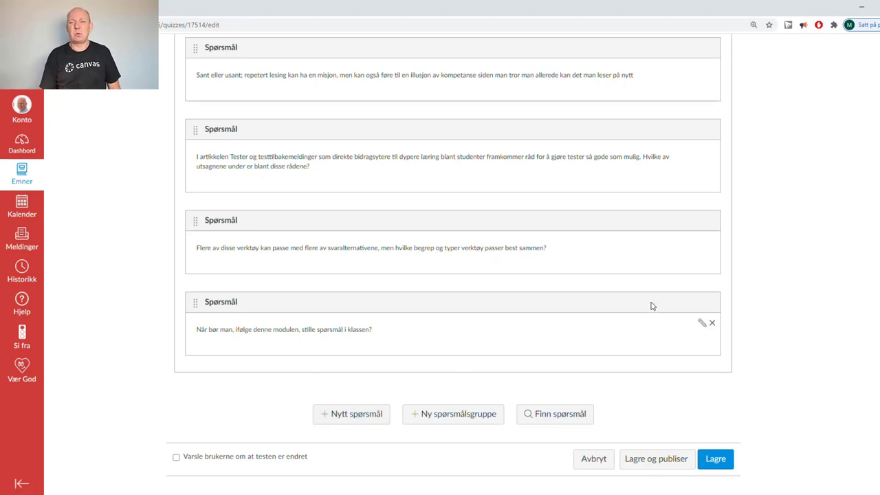
# - Start a new question inside the group "Modul 6 - Vurdering for læring"
pyautogui.scroll(20, 646, 298)
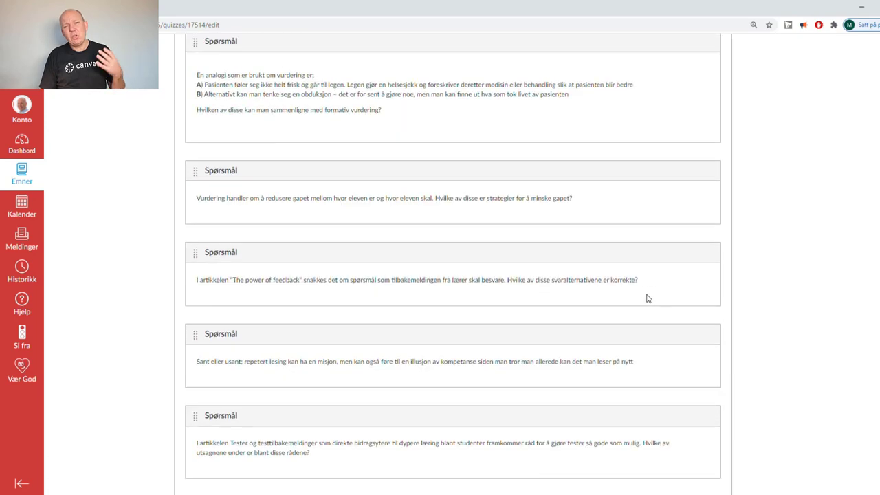
pyautogui.scroll(15, 646, 298)
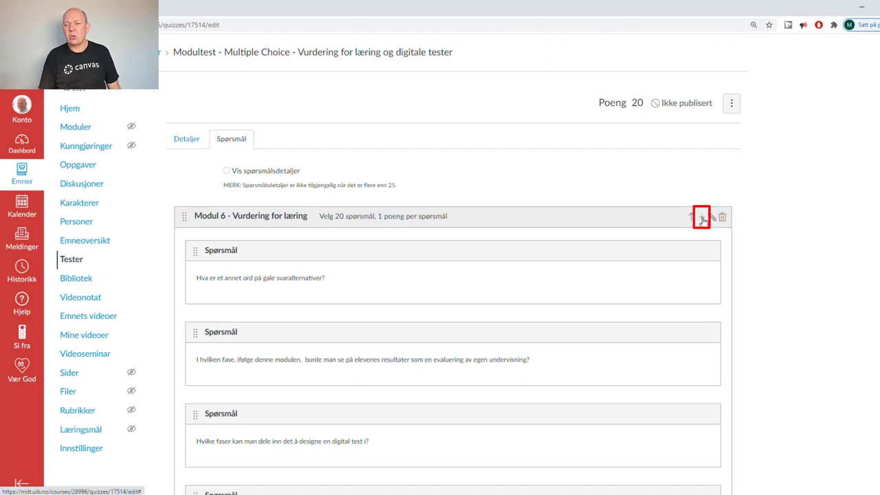
pyautogui.click(702, 218)
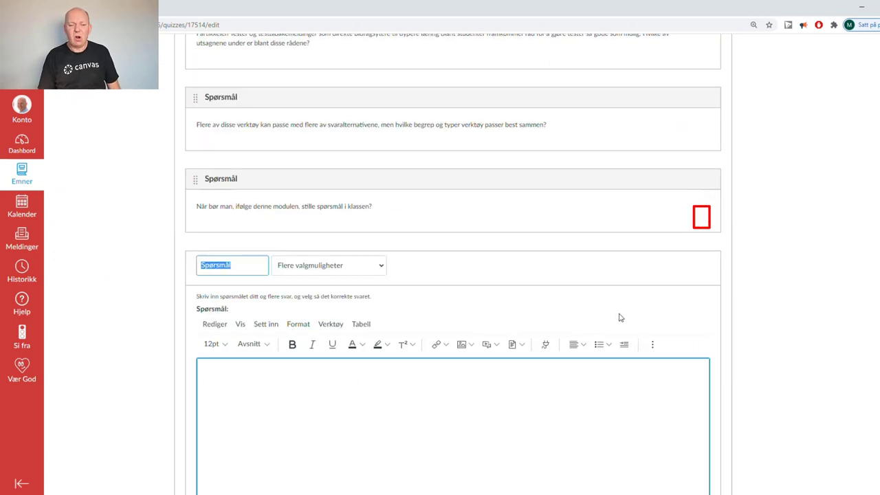